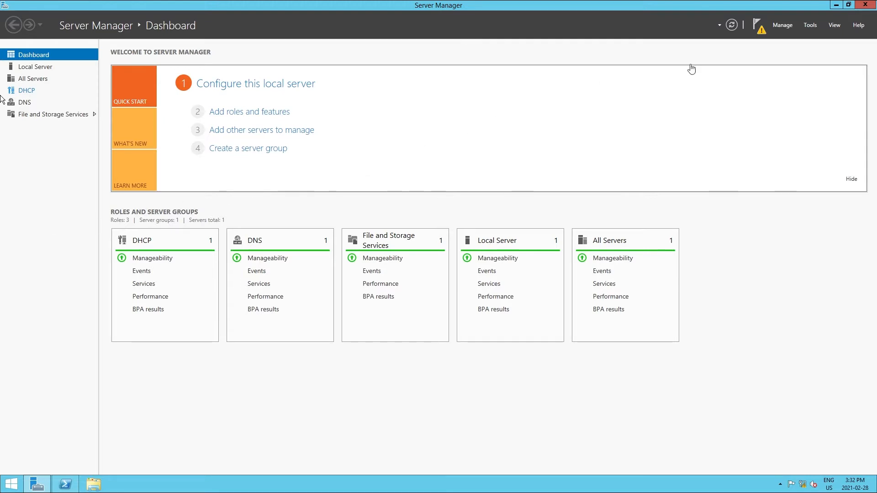
# Open DNS Manager and start the Configure a DNS Server wizard for the TUTORIAL-DC01 server
pyautogui.click(811, 25)
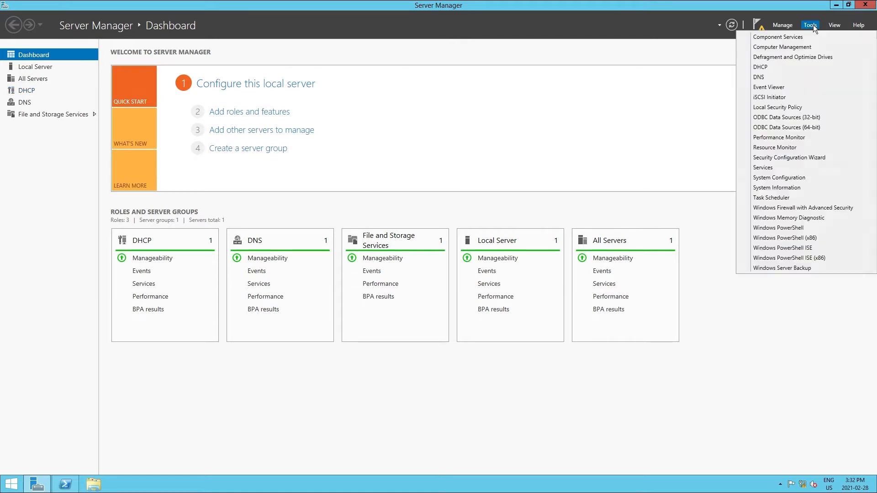
pyautogui.click(782, 77)
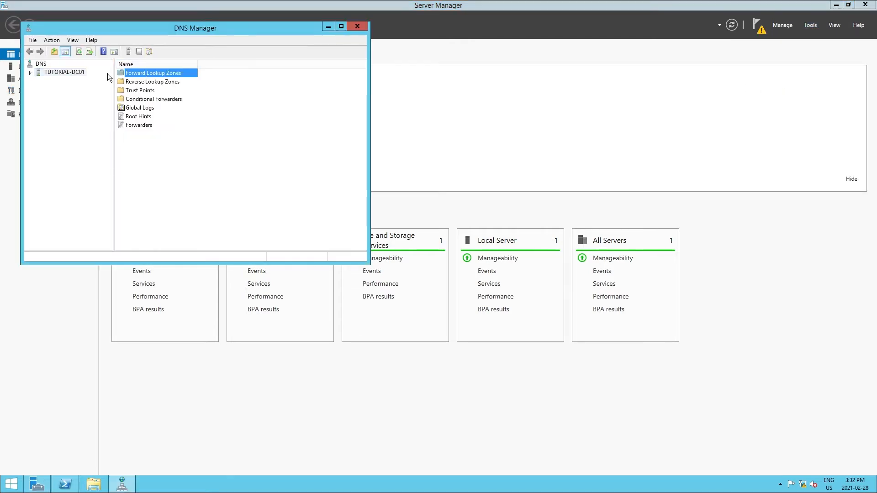
pyautogui.click(30, 73)
pyautogui.click(47, 81)
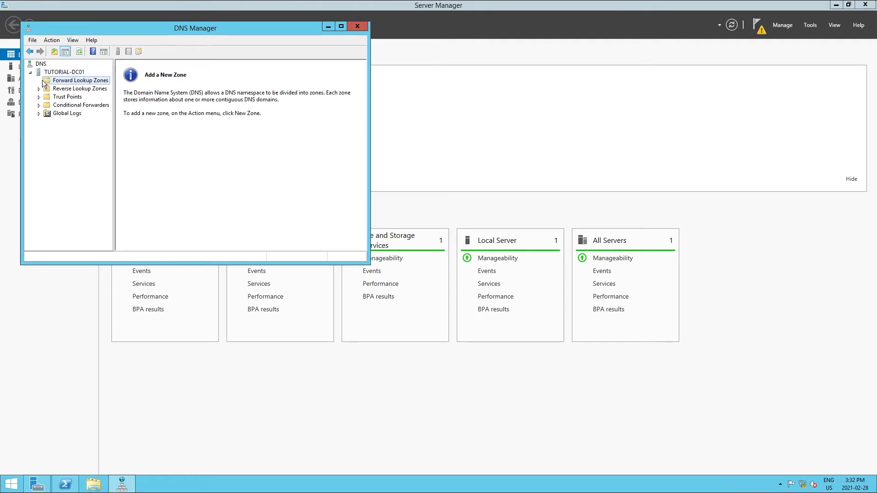
pyautogui.rightClick(56, 72)
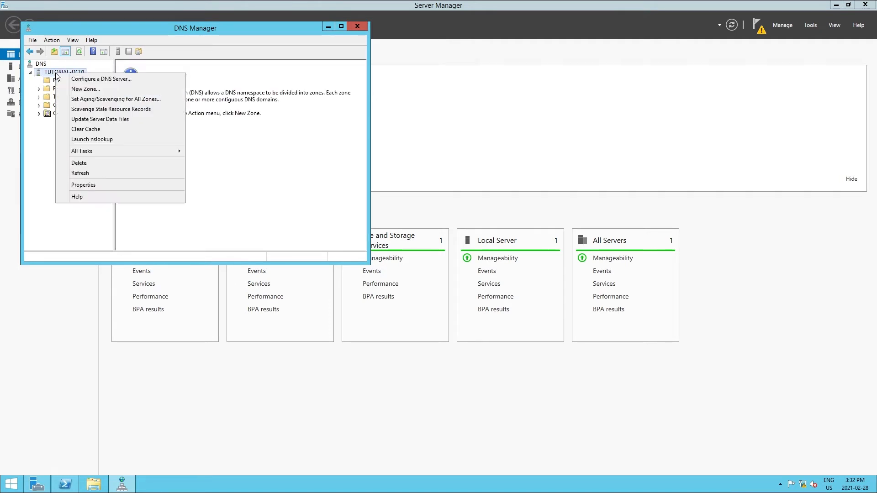
pyautogui.click(82, 80)
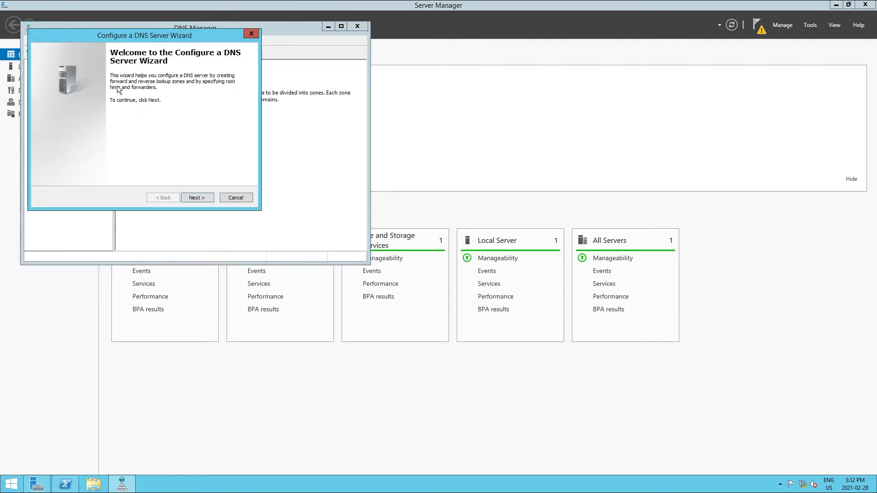
# Choose a forward lookup zone maintained by this server and name the zone Esemes16.com
pyautogui.click(200, 198)
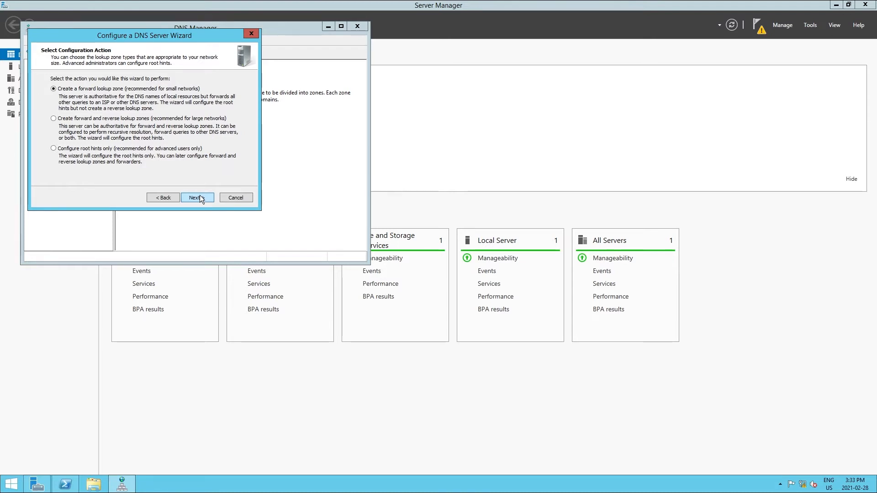
pyautogui.click(199, 197)
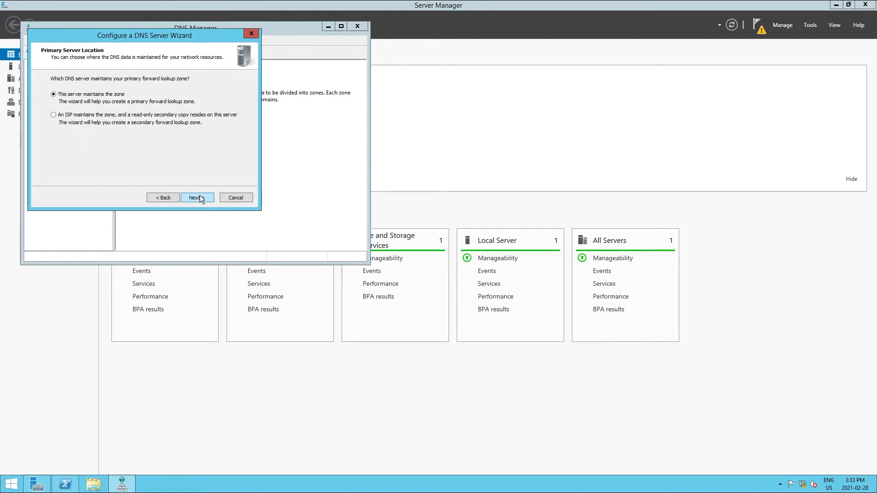
pyautogui.click(199, 197)
pyautogui.write('E')
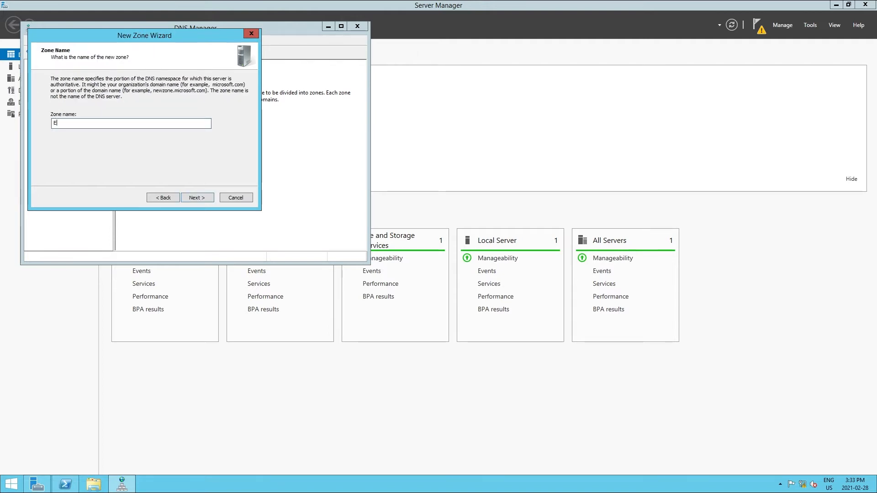
pyautogui.write('semes16.com')
pyautogui.click(199, 196)
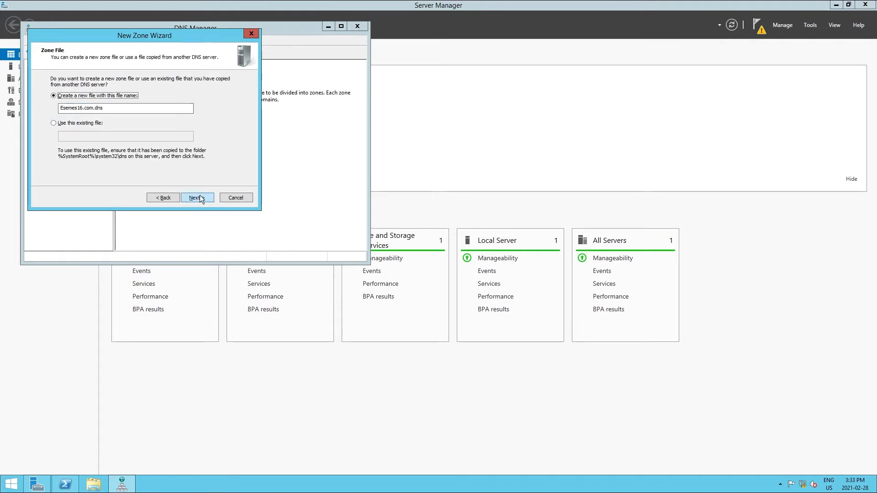
# Keep the new zone file Esemes16.com.dns, disallow dynamic updates, turn off query forwarding and complete the DNS server configuration
pyautogui.click(199, 196)
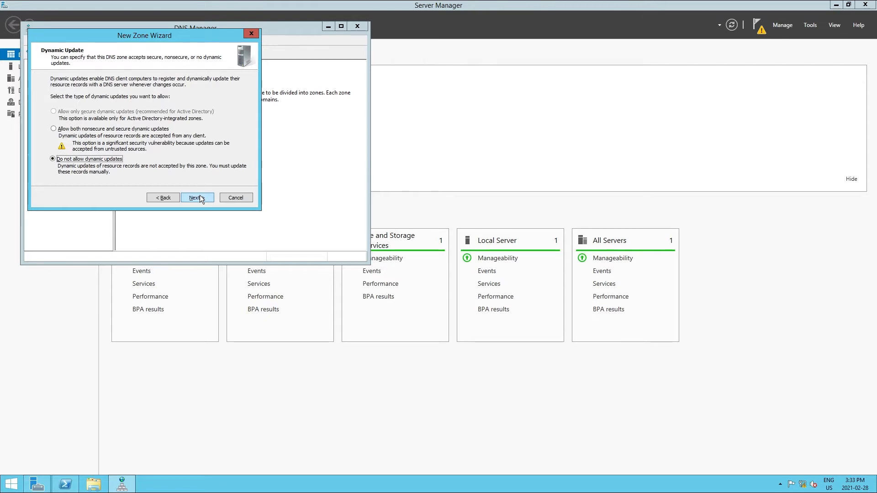
pyautogui.click(199, 198)
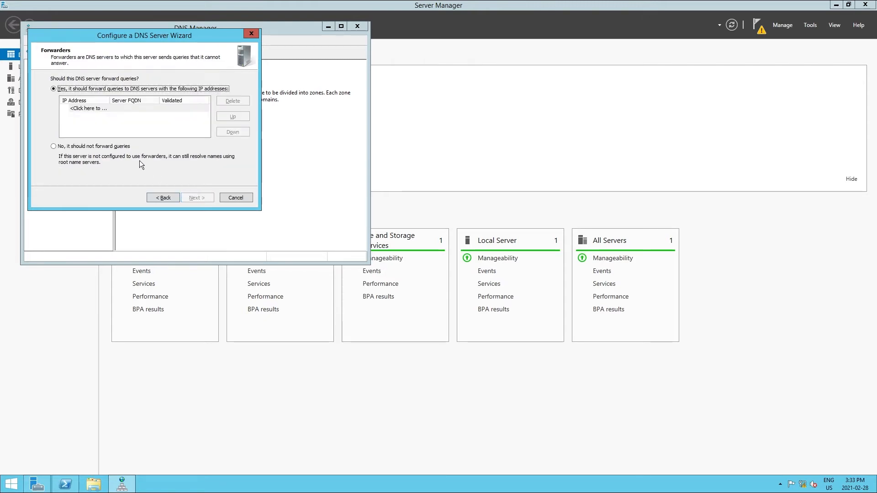
pyautogui.click(120, 147)
pyautogui.click(198, 196)
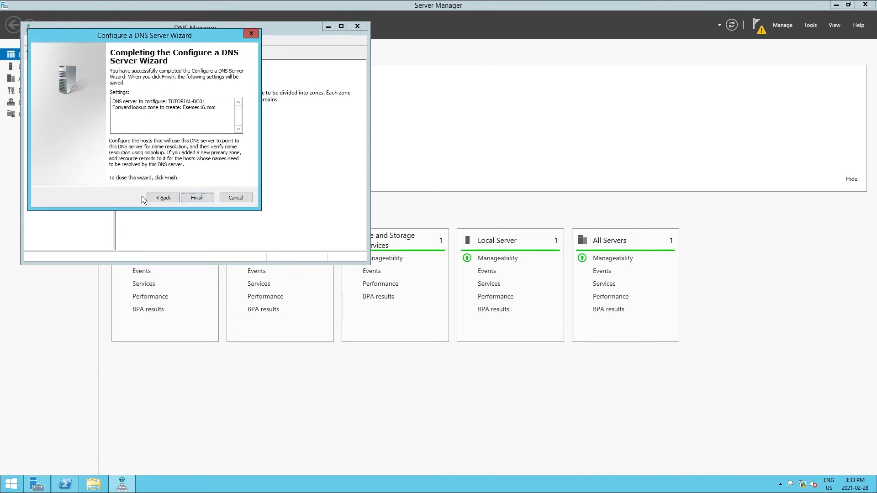
pyautogui.click(197, 197)
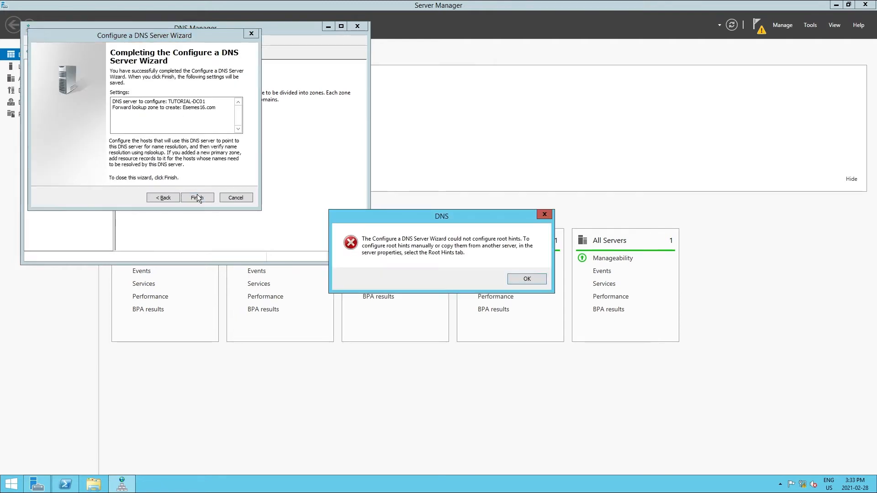
pyautogui.click(535, 280)
# Open the Esemes16.com forward lookup zone and start a new host record named ben-PMNT-vm
pyautogui.click(59, 88)
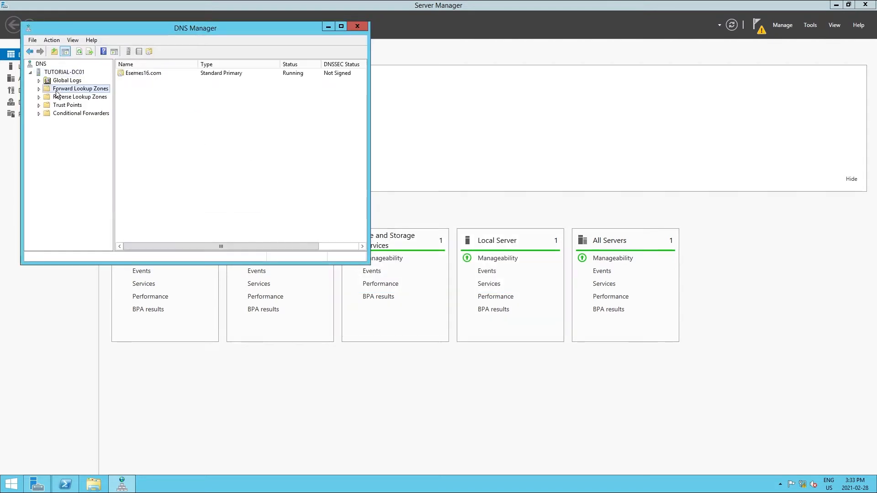
pyautogui.doubleClick(144, 73)
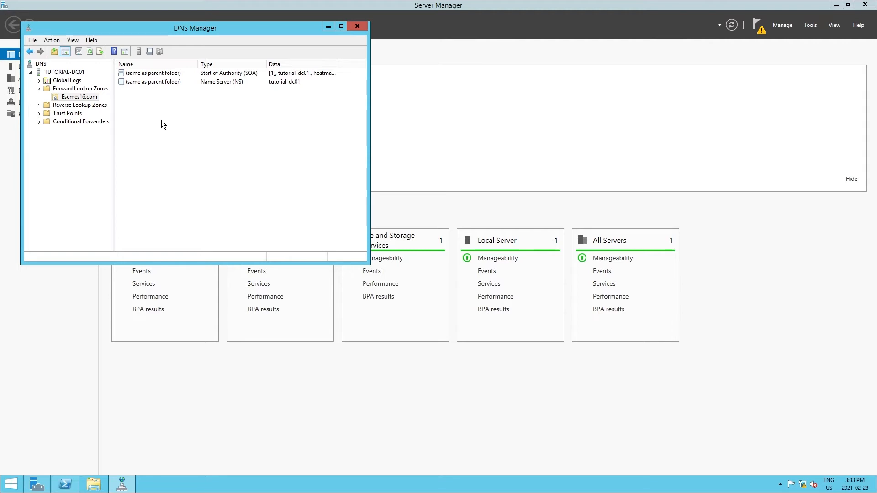
pyautogui.rightClick(136, 105)
pyautogui.click(176, 133)
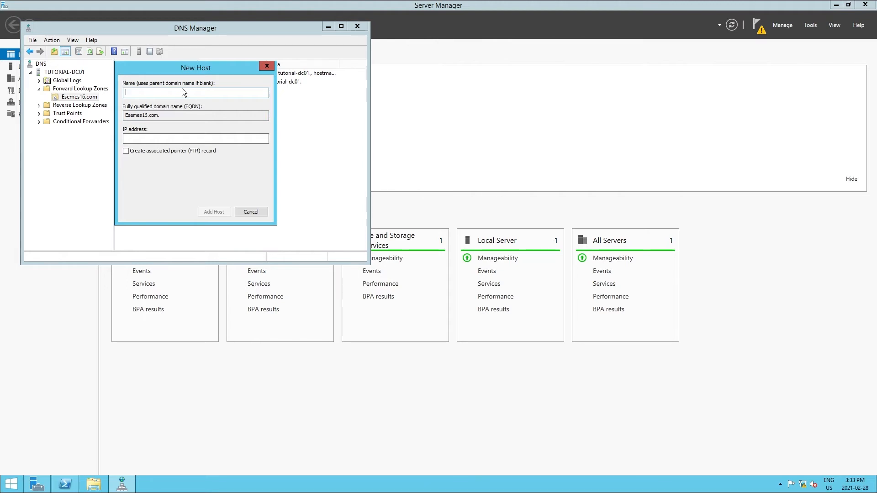
pyautogui.write('ben-PMNT-vm')
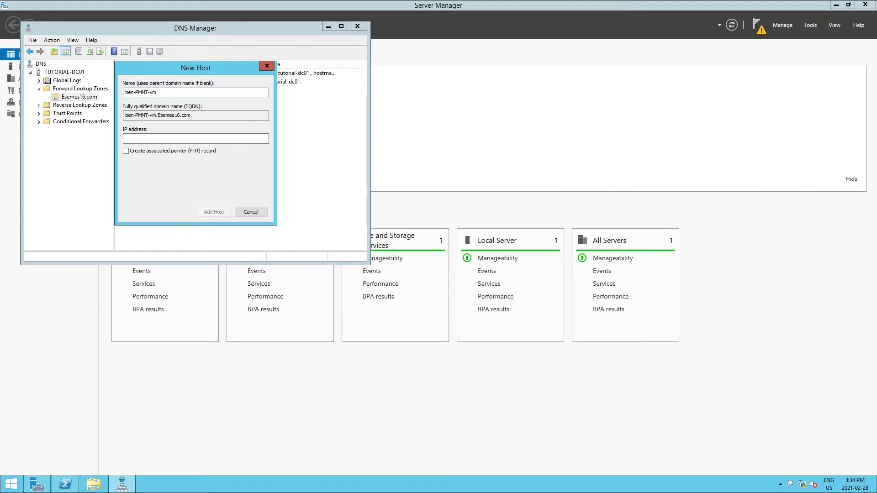
# Add the host record with the IP address 192.168.2.5, then close DNS Manager
pyautogui.click(217, 134)
pyautogui.write('192')
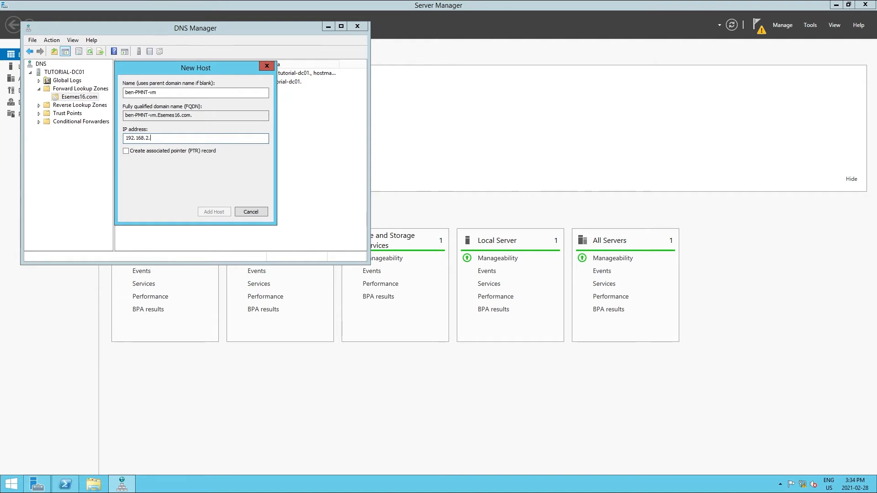
pyautogui.write('.168.2.5')
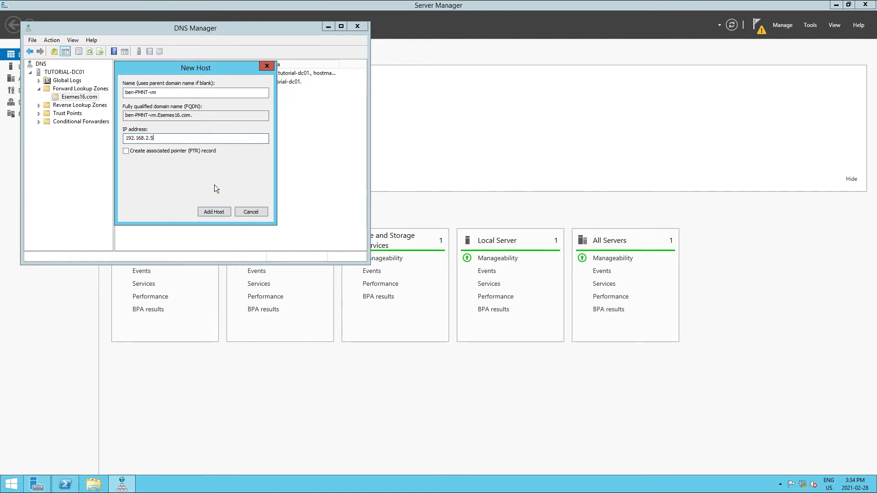
pyautogui.click(216, 211)
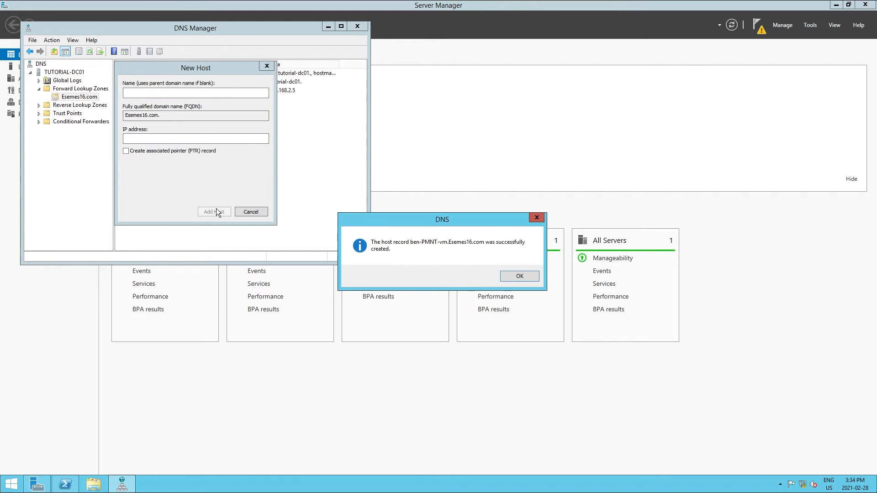
pyautogui.click(520, 277)
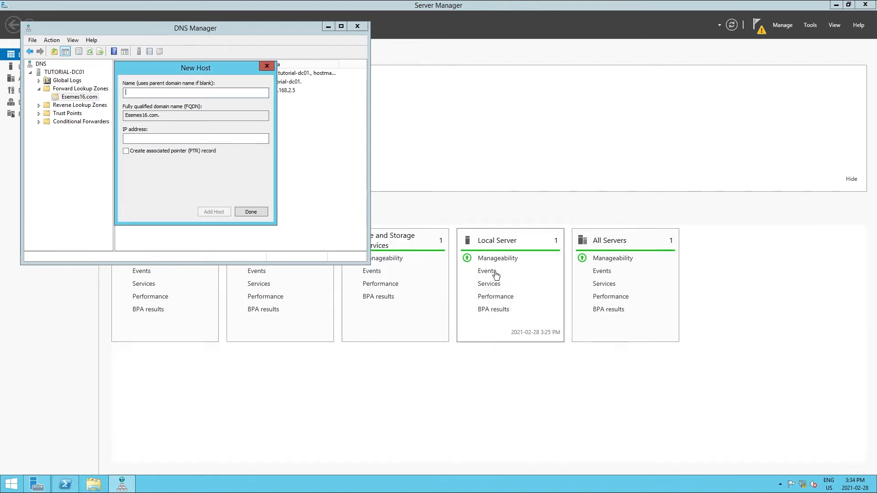
pyautogui.click(251, 213)
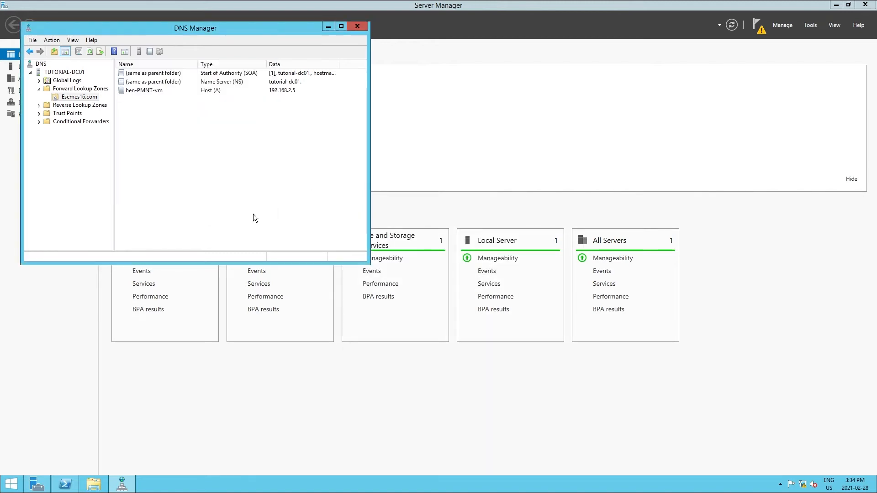
pyautogui.click(357, 27)
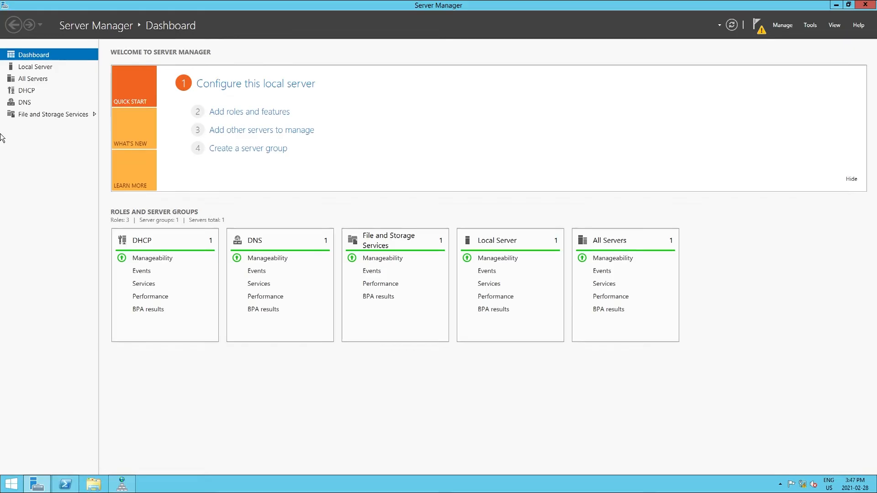
# Open the DHCP console, enlarge its window and tree pane, and expand tutorial-dc01 down to IPv4
pyautogui.click(816, 29)
pyautogui.click(775, 70)
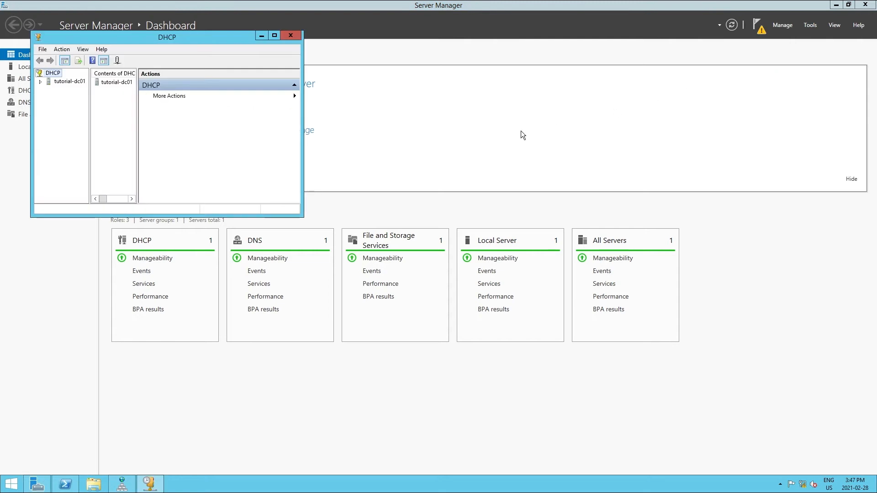
pyautogui.moveTo(297, 211); pyautogui.dragTo(563, 337)
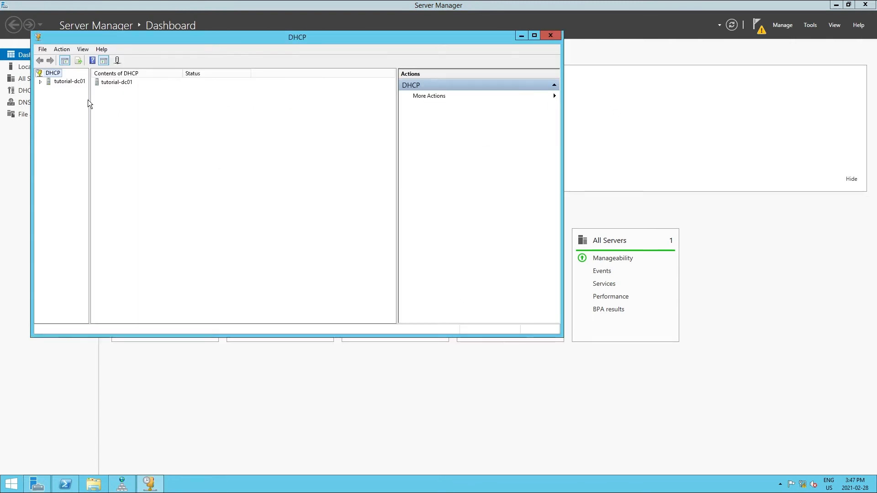
pyautogui.moveTo(88, 99); pyautogui.dragTo(112, 100)
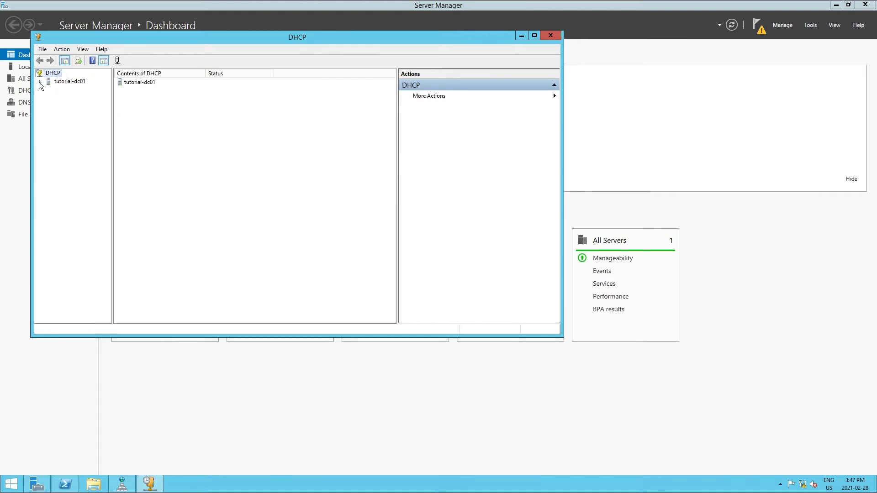
pyautogui.click(40, 81)
pyautogui.click(48, 89)
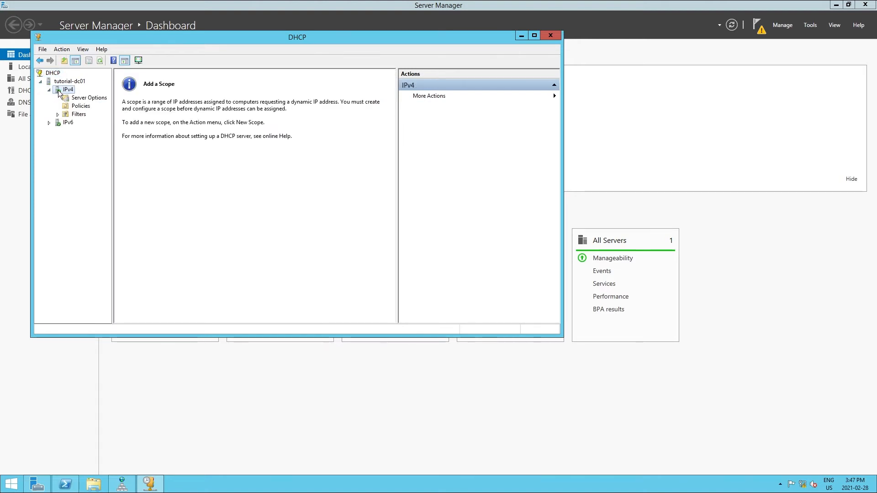
# Start a new IPv4 scope and name it Internal-Mail
pyautogui.rightClick(58, 90)
pyautogui.click(104, 108)
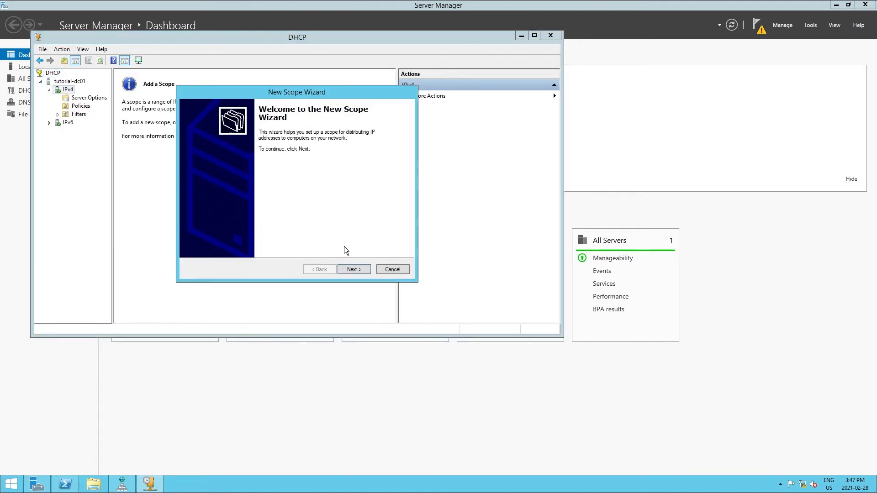
pyautogui.click(355, 269)
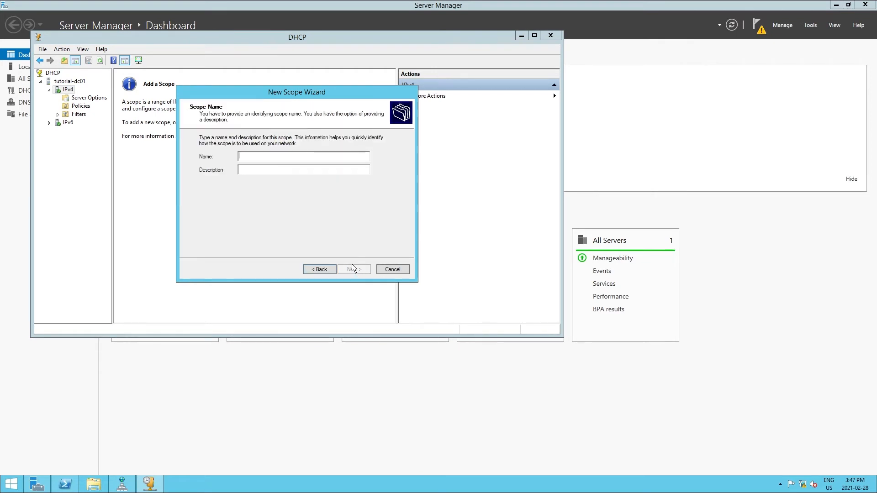
pyautogui.write('Internal-Mail')
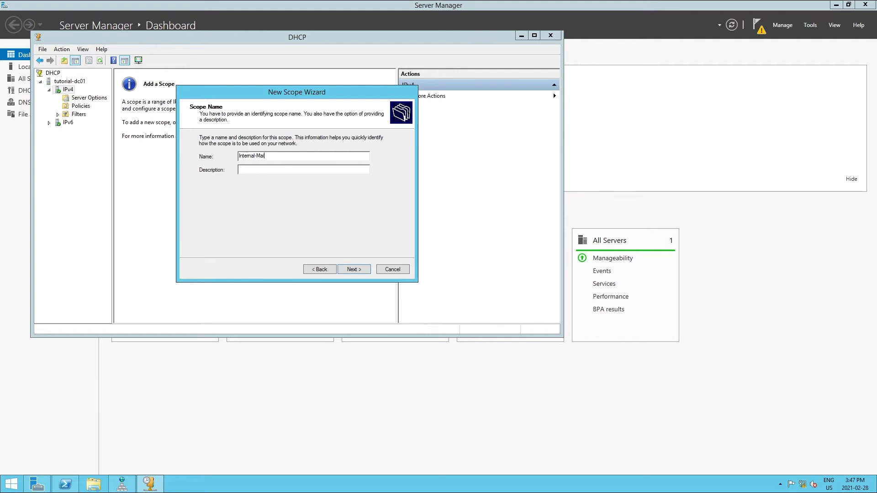
pyautogui.click(352, 268)
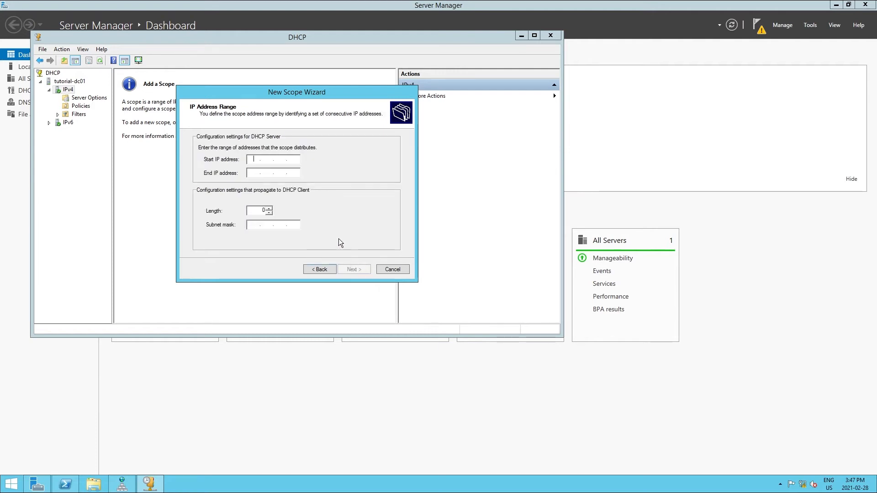
# Set the scope's address range from 192.168.2.1 to 192.168.2.25, keeping the subnet mask 255.255.255.0
pyautogui.write('192 . 168 . 2 . 1')
pyautogui.press('Tab')
pyautogui.write('192 . 168 . ')
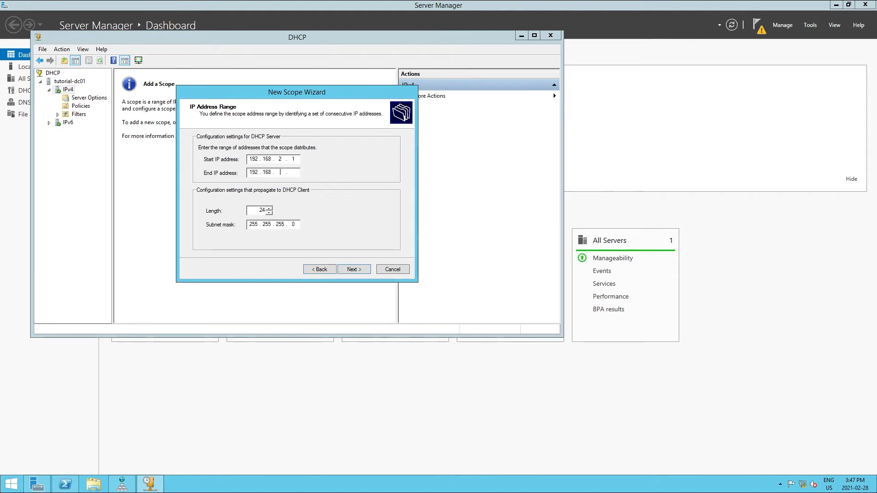
pyautogui.write('2 . 254')
pyautogui.click(352, 269)
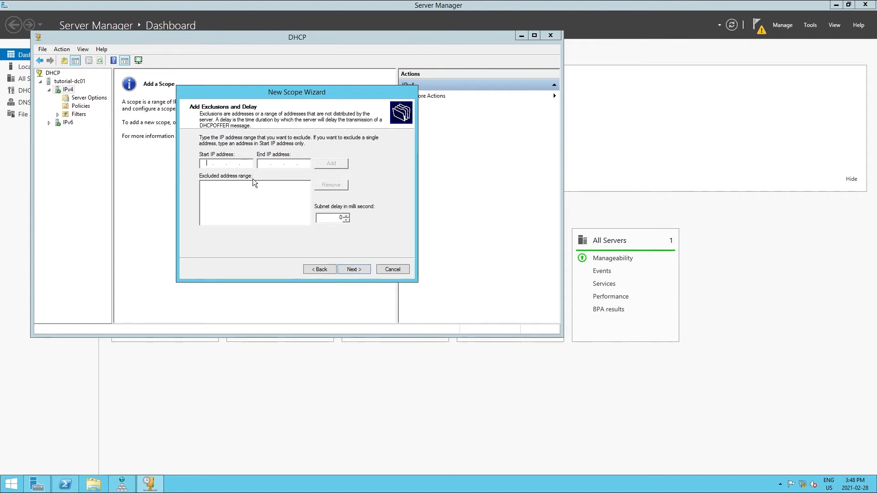
# Exclude the address range 192.168.2.1 to 192.168.2.5 from the scope
pyautogui.write('192 .')
pyautogui.write('168.2.')
pyautogui.write('19')
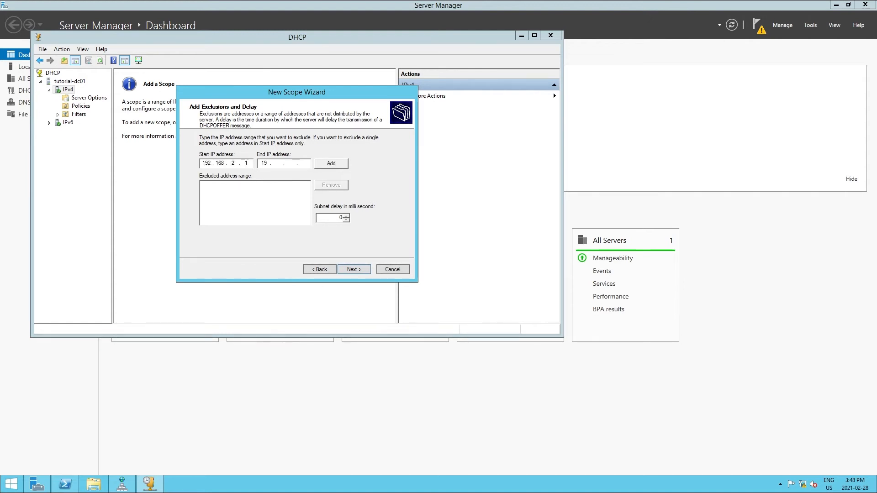
pyautogui.write('2.168.2.5')
pyautogui.click(341, 164)
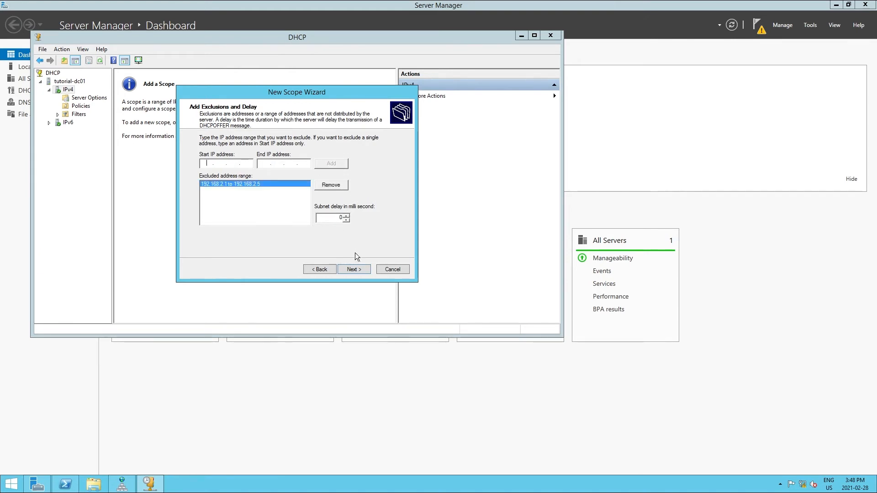
# Keep the scope's default lease duration and add 192.168.2.1 as its router (default gateway)
pyautogui.click(357, 267)
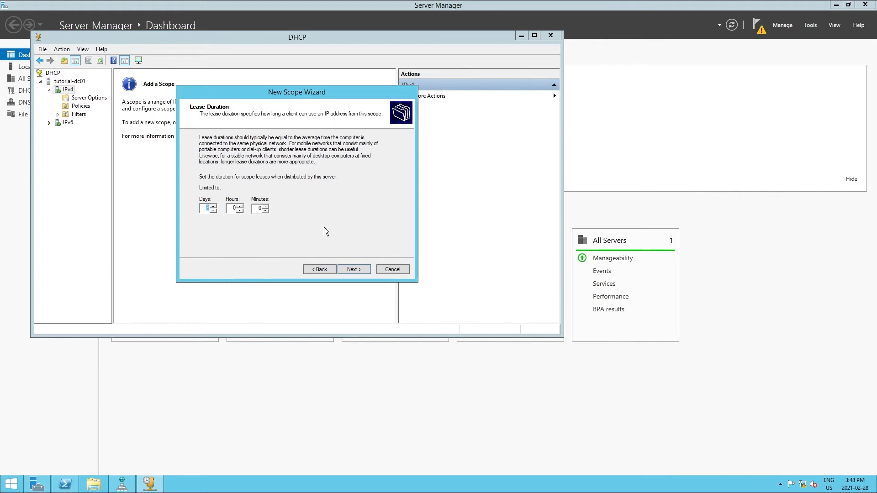
pyautogui.click(363, 270)
pyautogui.click(356, 269)
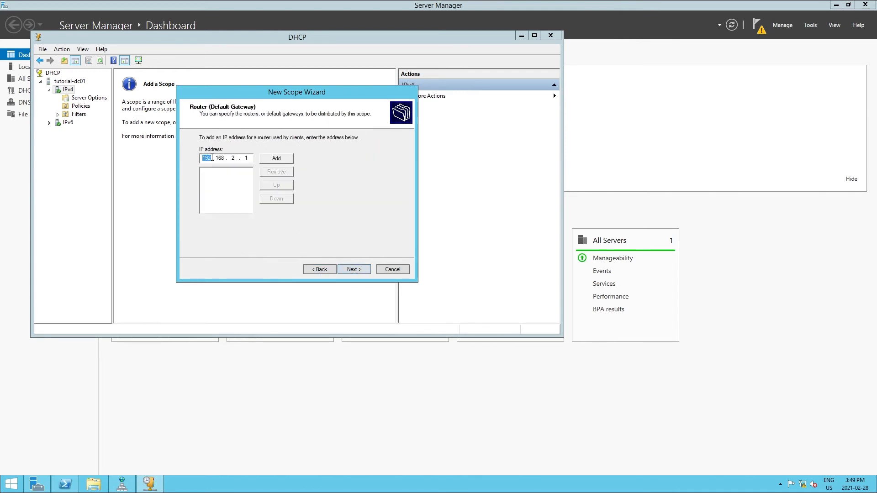
pyautogui.click(274, 159)
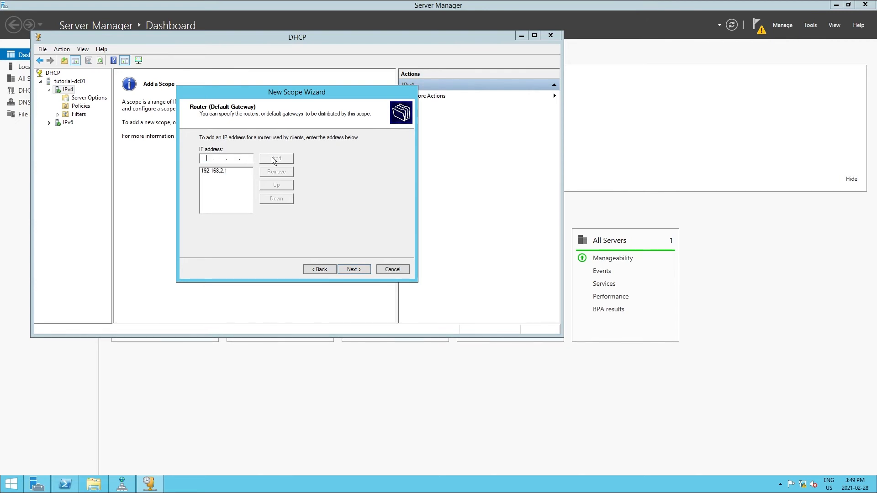
pyautogui.click(351, 269)
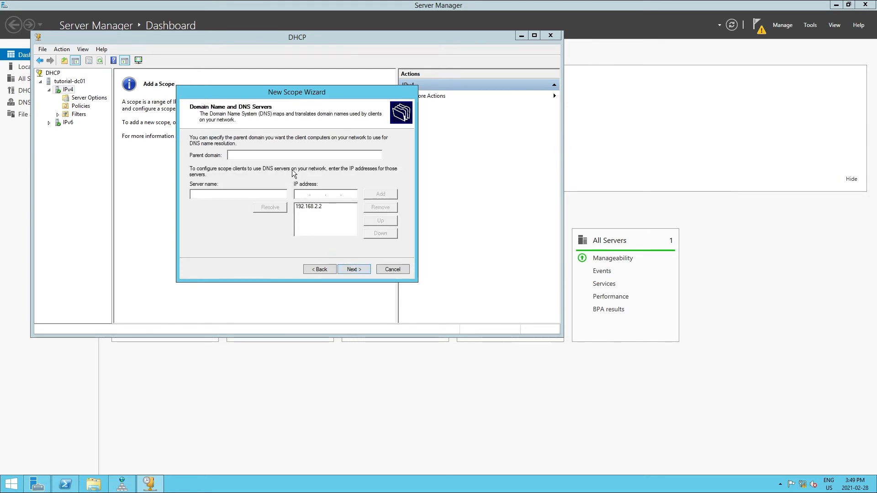
# Keep 192.168.2.2 as the scope's DNS server without adding a WINS server, and finish the scope with immediate activation
pyautogui.click(322, 211)
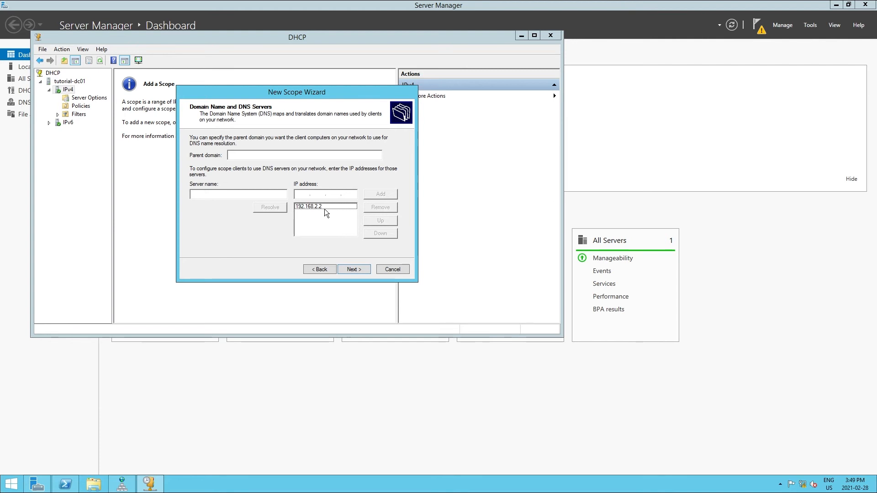
pyautogui.click(355, 269)
pyautogui.click(355, 269)
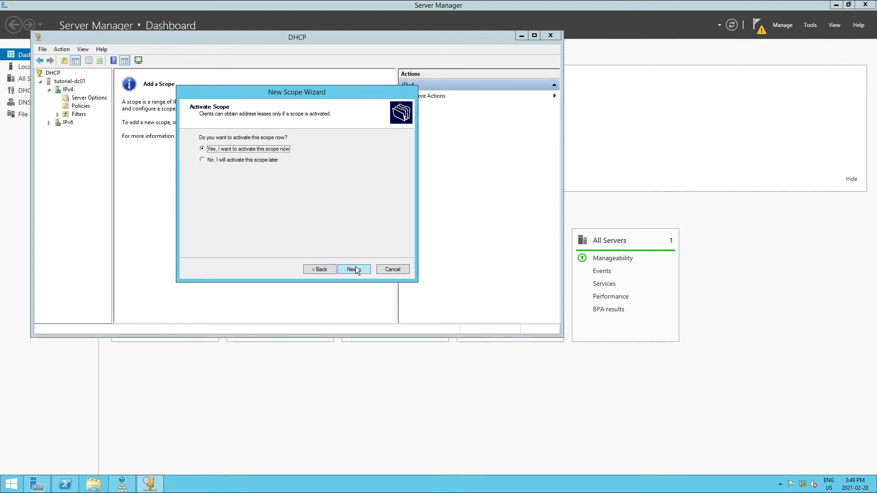
pyautogui.click(355, 269)
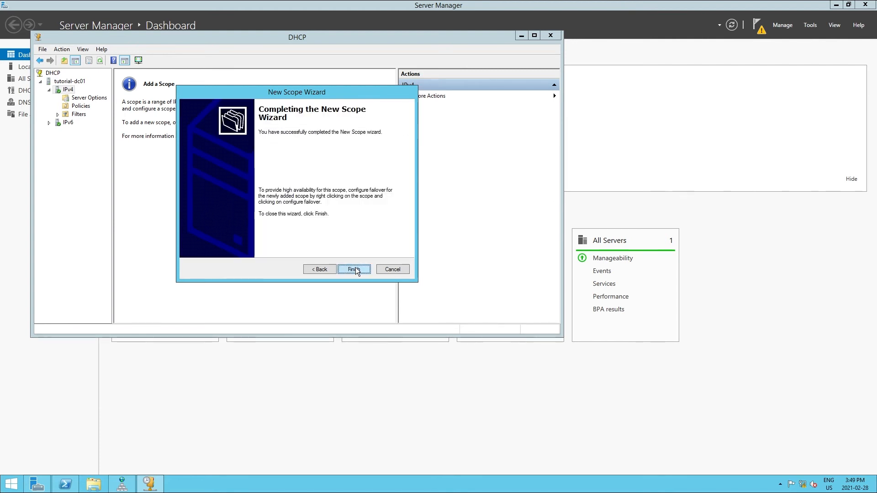
pyautogui.click(354, 269)
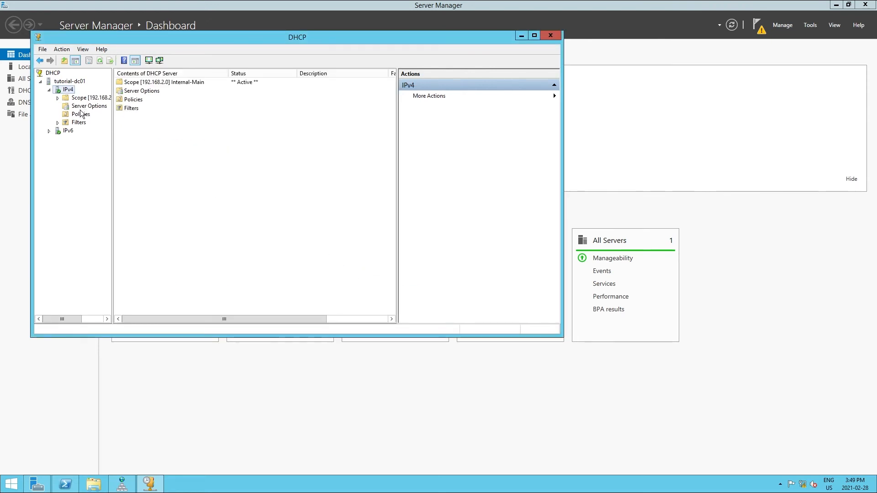
# Expand the new scope in a widened tree pane and view its address pool and address leases
pyautogui.click(83, 108)
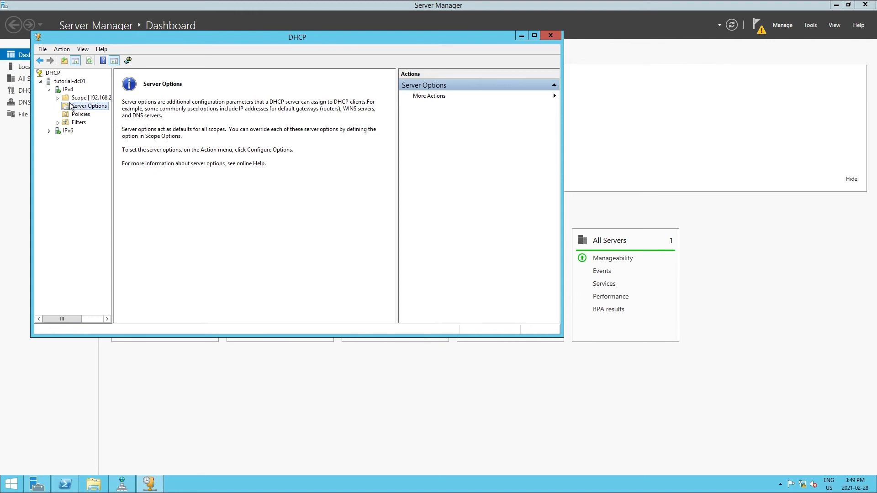
pyautogui.click(58, 97)
pyautogui.click(95, 131)
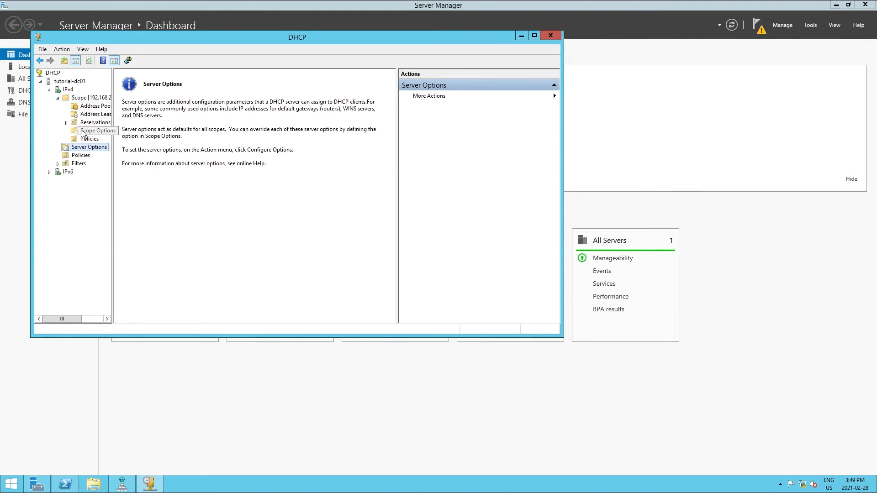
pyautogui.moveTo(112, 151); pyautogui.dragTo(131, 151)
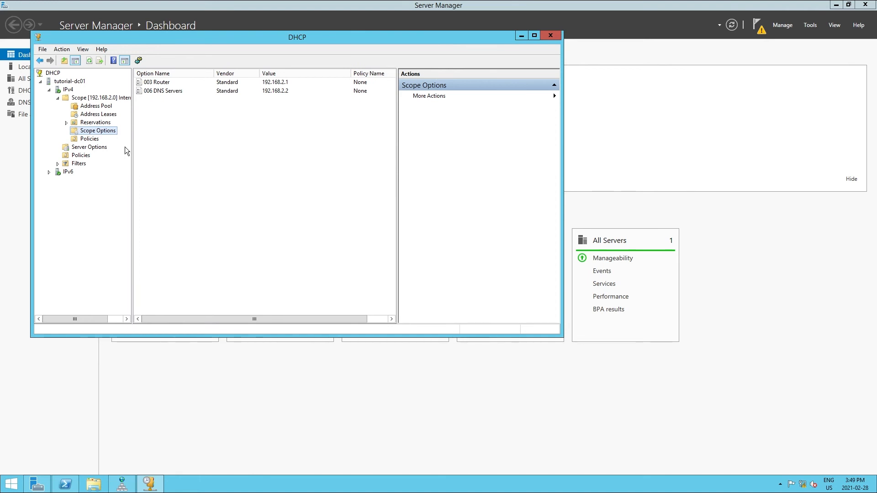
pyautogui.click(101, 115)
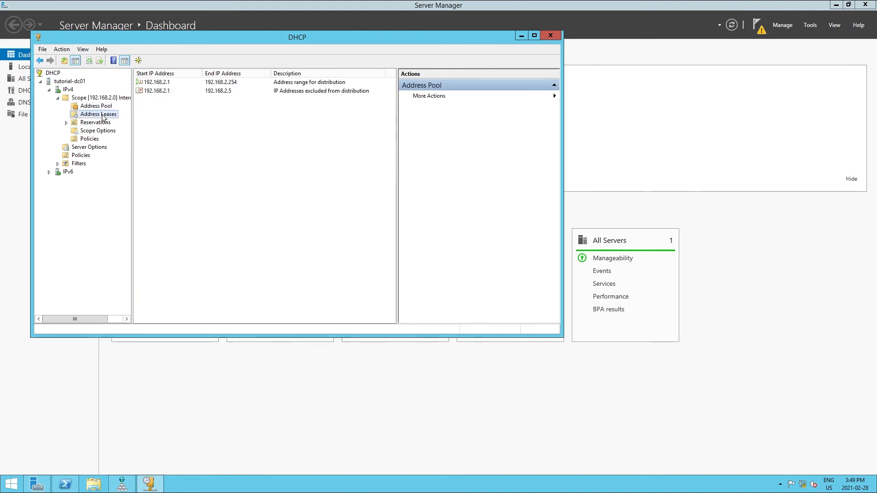
pyautogui.rightClick(81, 98)
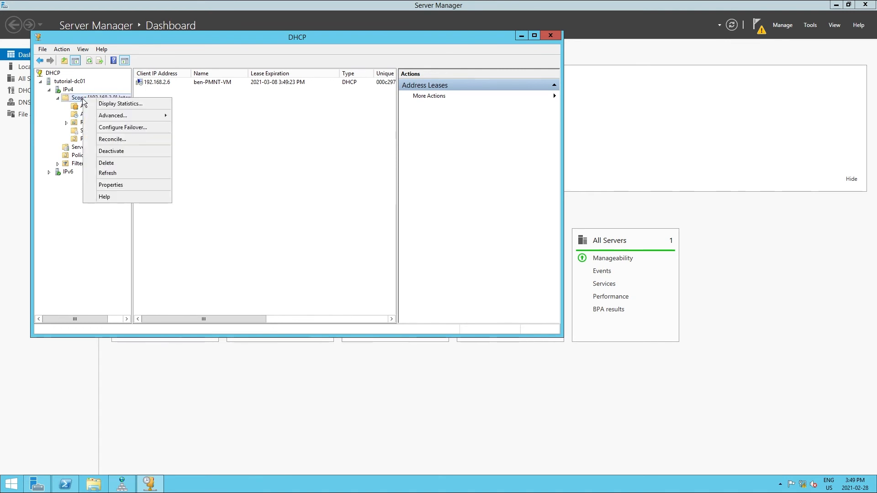
pyautogui.moveTo(118, 117)
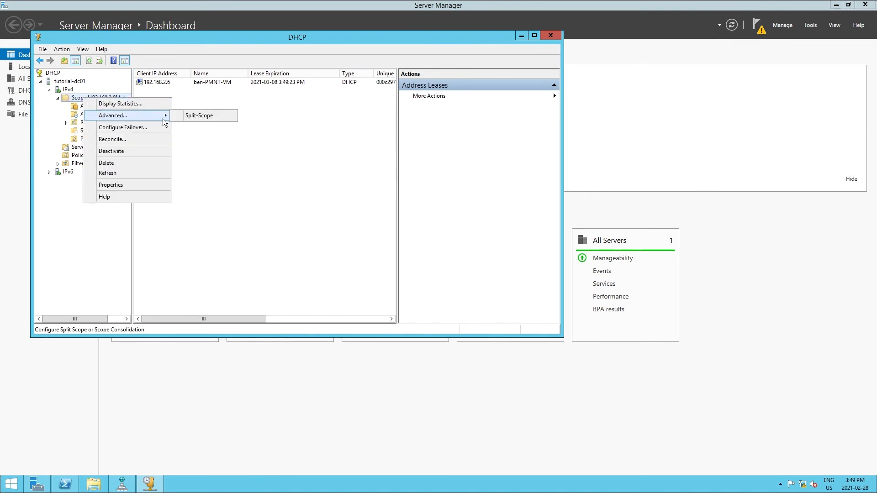
pyautogui.rightClick(69, 90)
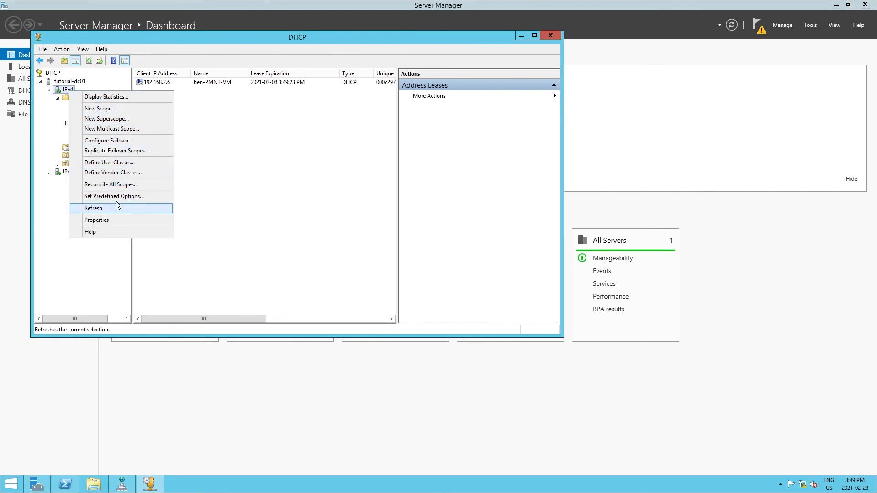
pyautogui.rightClick(64, 82)
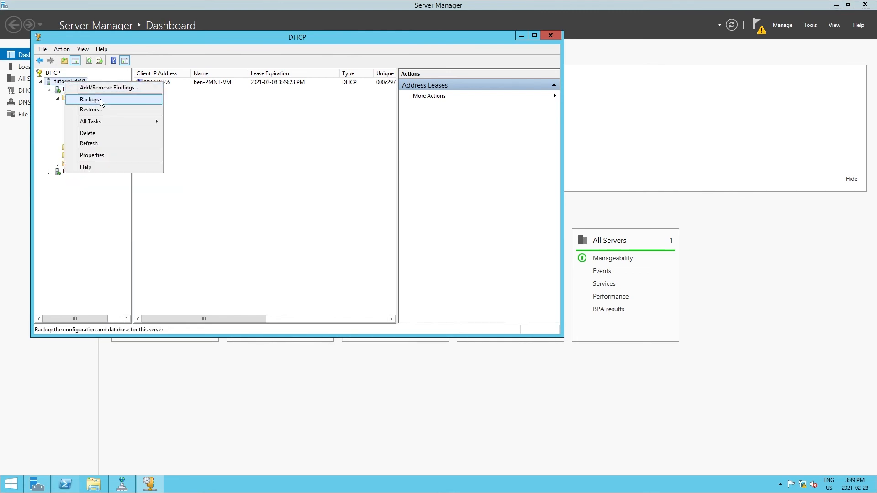
pyautogui.rightClick(49, 74)
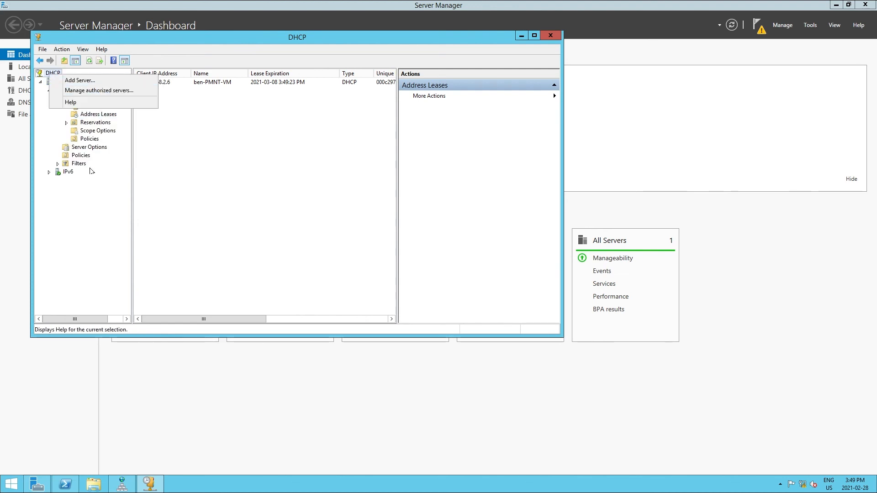
pyautogui.click(90, 207)
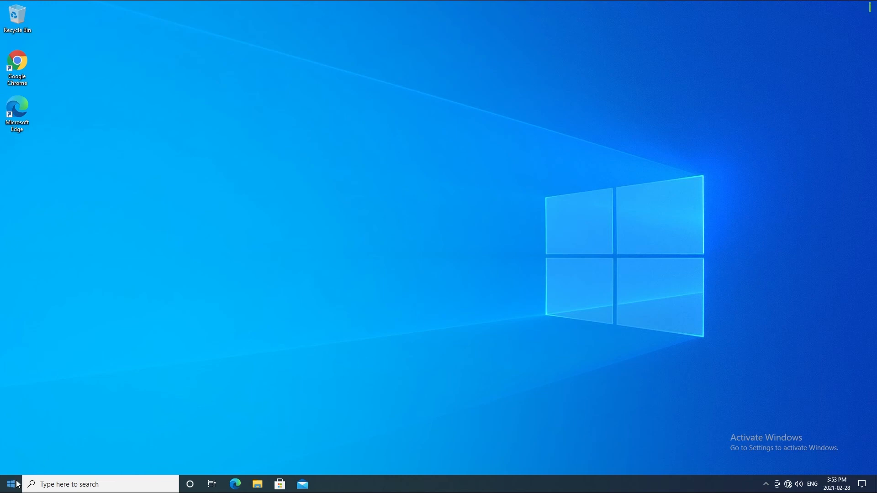
# Switch to the Windows 10 client, open Command Prompt and release its IP address with ipconfig /release
pyautogui.click(17, 483)
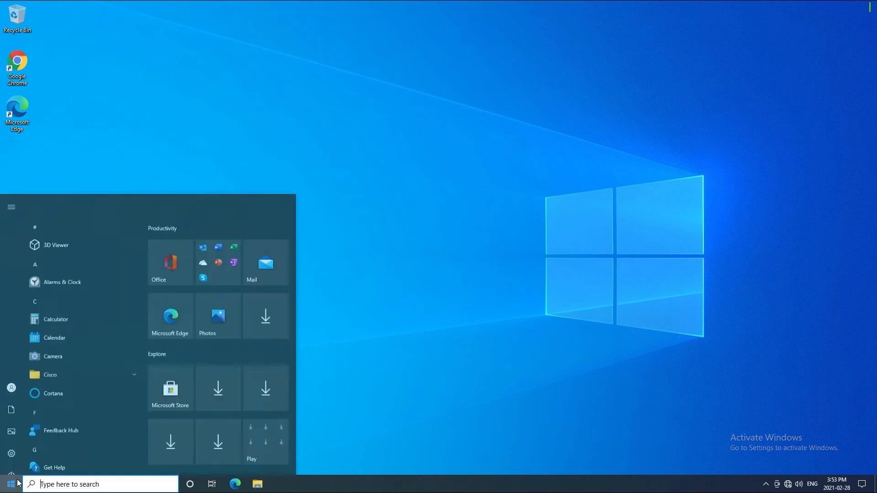
pyautogui.write('cmd')
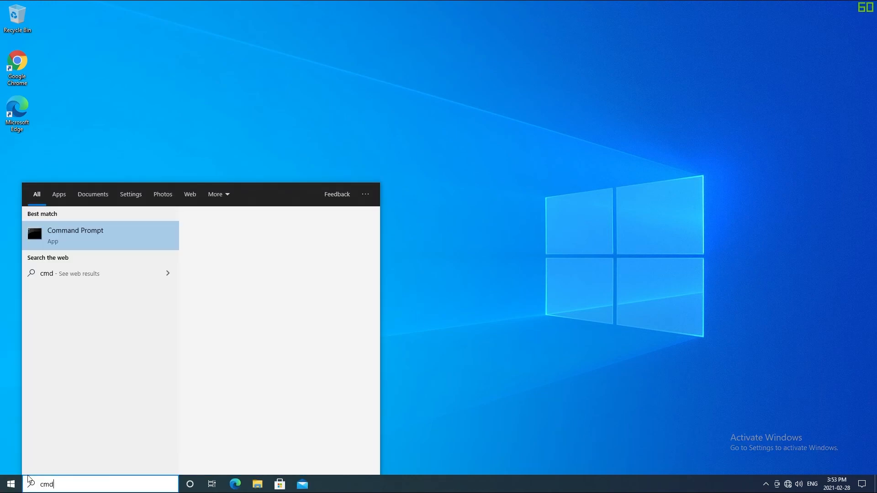
pyautogui.press('Return')
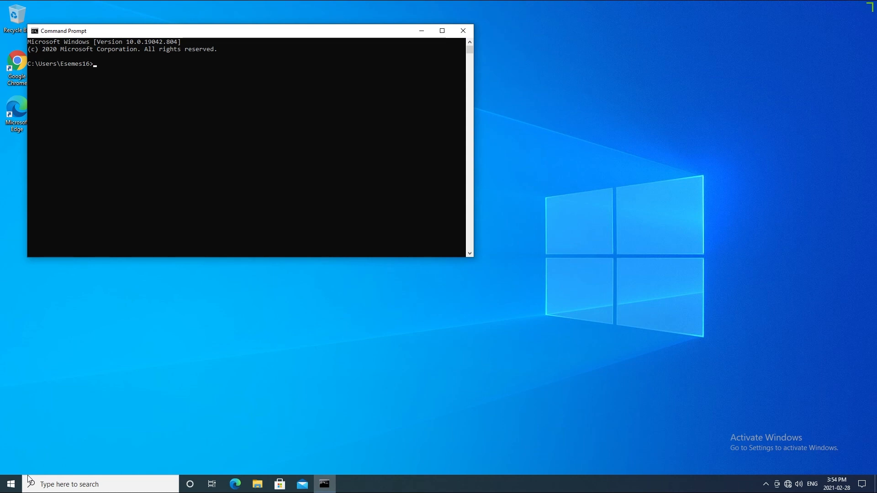
pyautogui.write('ipco')
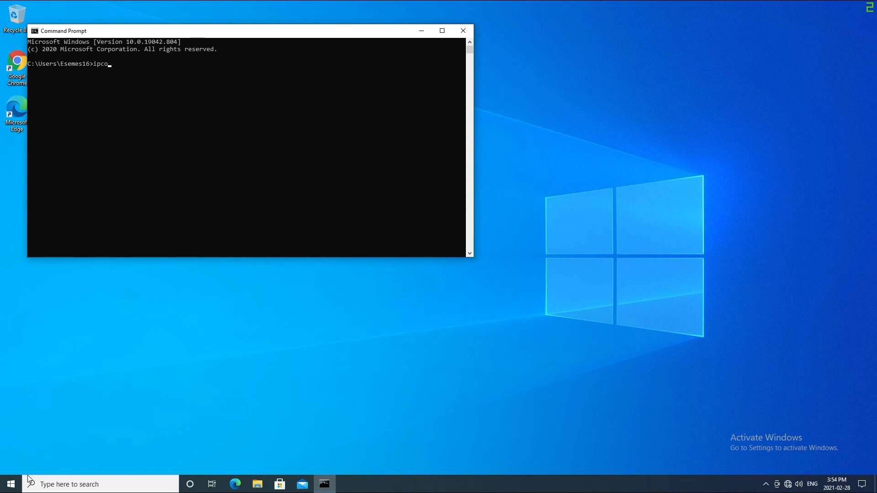
pyautogui.write('nfig /releas')
pyautogui.write('e')
pyautogui.press('Return')
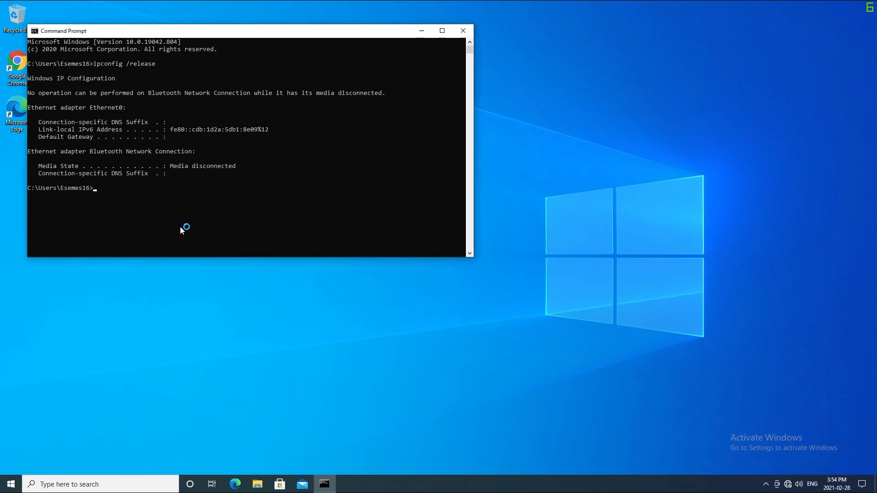
# Request a new IP address from the DHCP server with ipconfig /renew
pyautogui.press('Up')
pyautogui.press('BackSpace')
pyautogui.press('BackSpace')
pyautogui.press('BackSpace')
pyautogui.press('BackSpace')
pyautogui.press('BackSpace')
pyautogui.write('new')
pyautogui.press('Return')
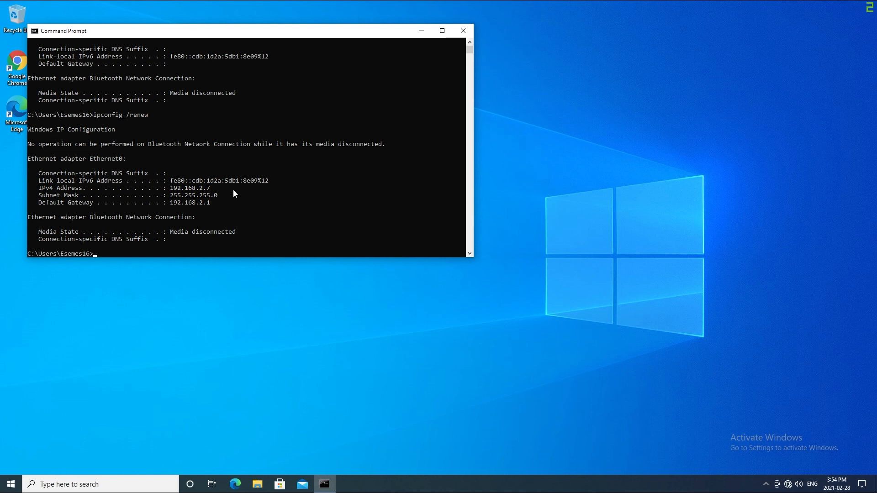
# Test DNS resolution and connectivity by pinging ben-PMNT-vm.esemes16.com
pyautogui.write('ping ben-PMNT-vm.esemes')
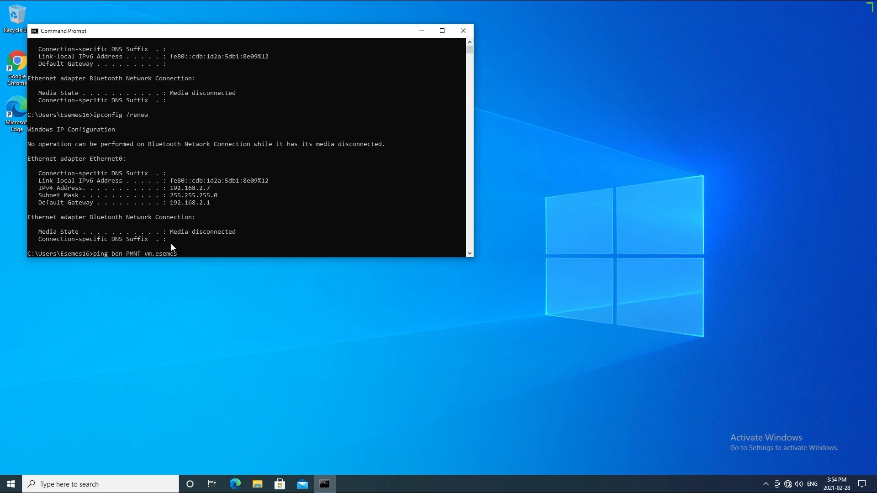
pyautogui.write('16.com')
pyautogui.press('Return')
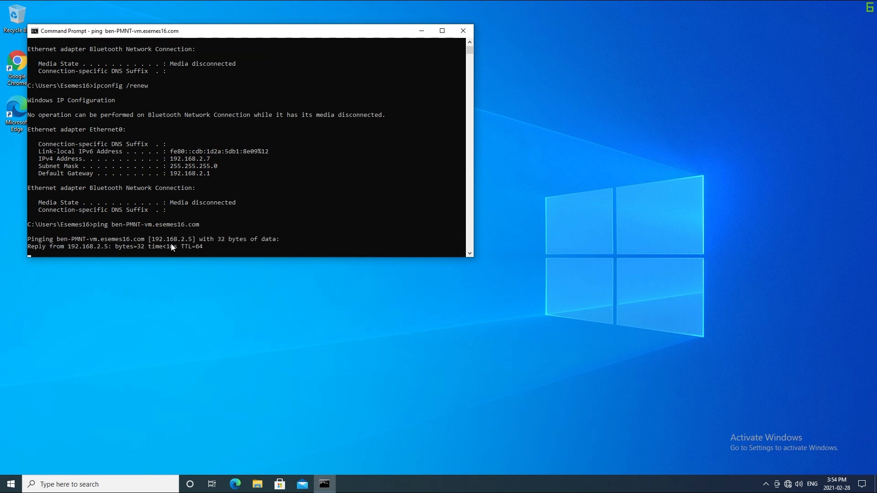